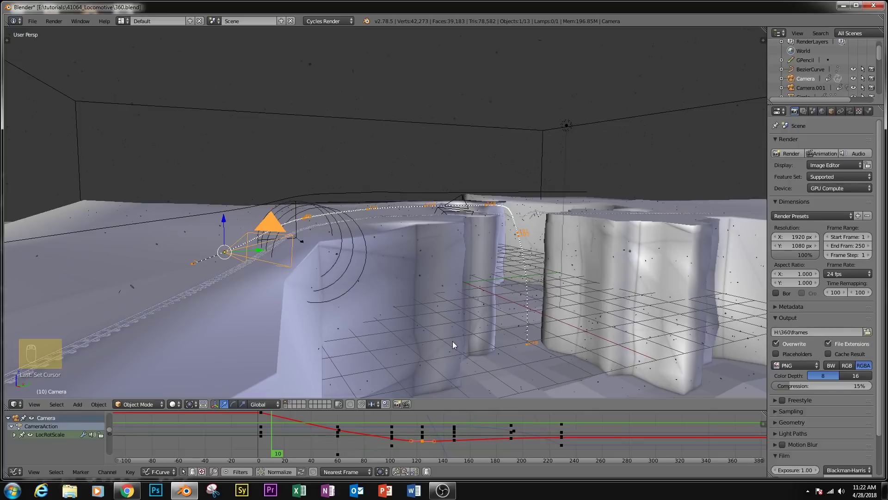
Play the camera animation along the track path while orbiting around it.
middle_click_drag(437, 284, 464, 272)
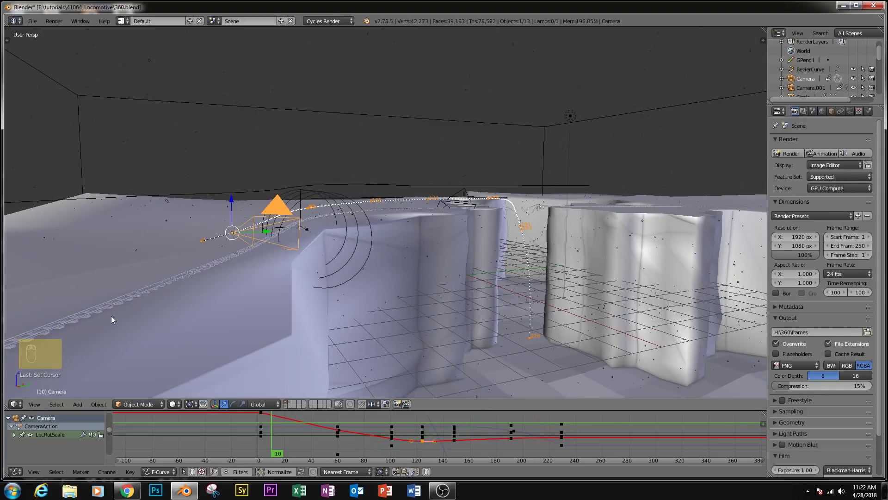
key("alt+a")
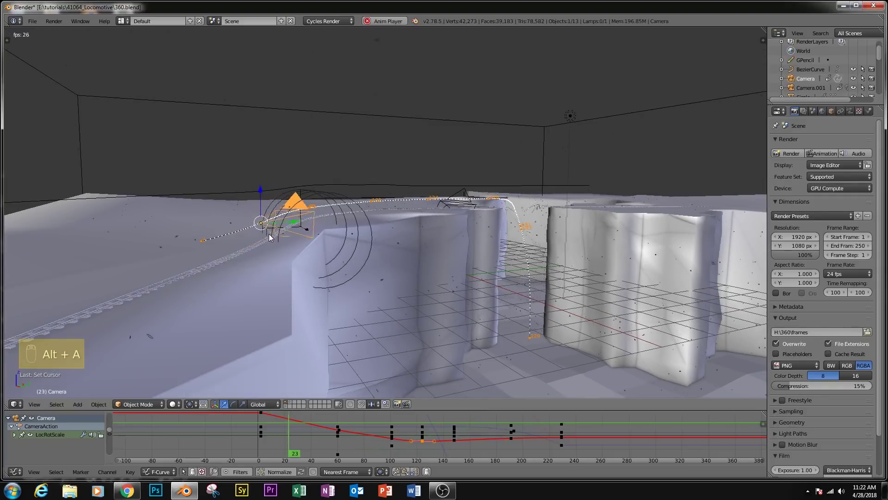
middle_click_drag(462, 259, 517, 246)
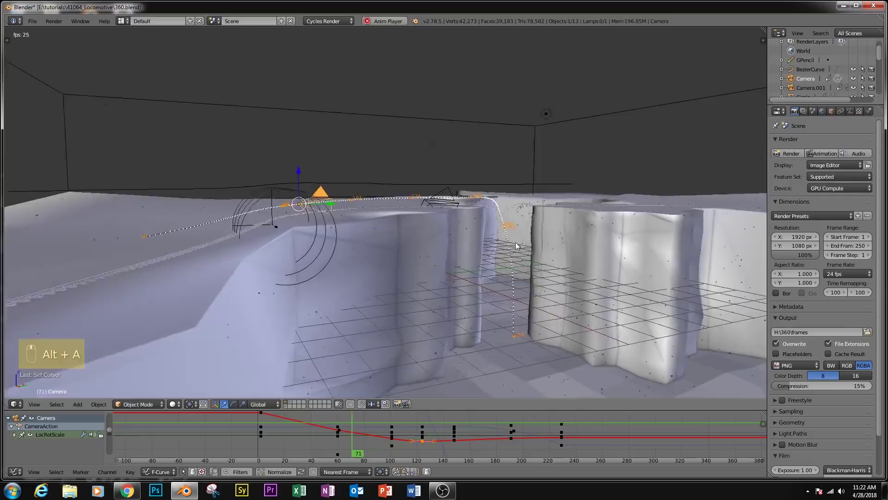
scroll(517, 246, "up", 4)
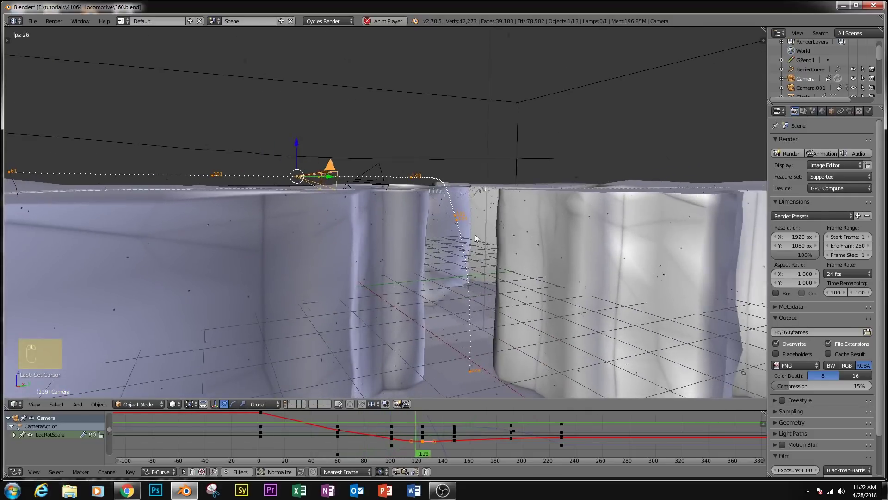
middle_click_drag(456, 337, 407, 245)
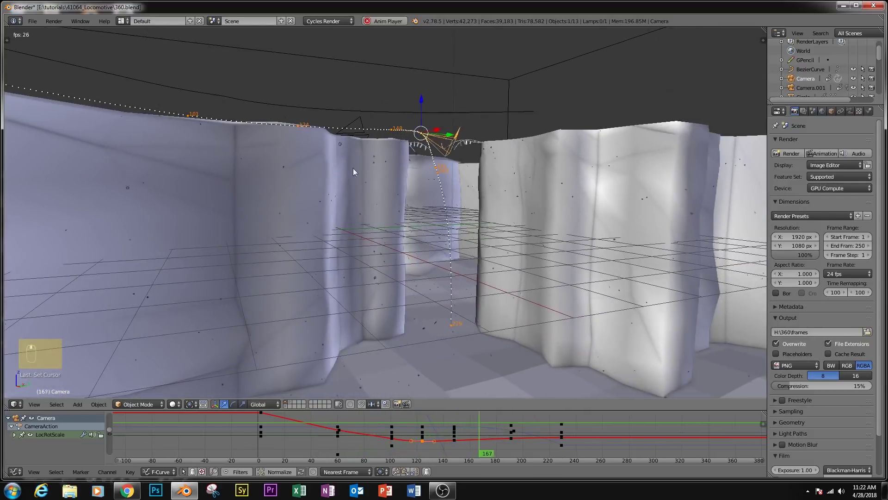
scroll(457, 280, "up", 2)
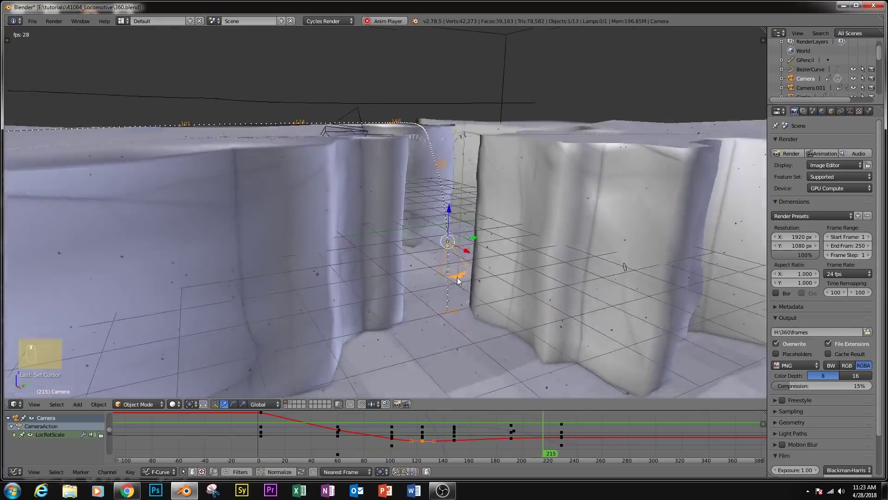
scroll(457, 280, "down", 3)
Stop playback and scrub back to frame 28 with the camera centred in view.
key("alt+a")
scroll(456, 251, "up", 1)
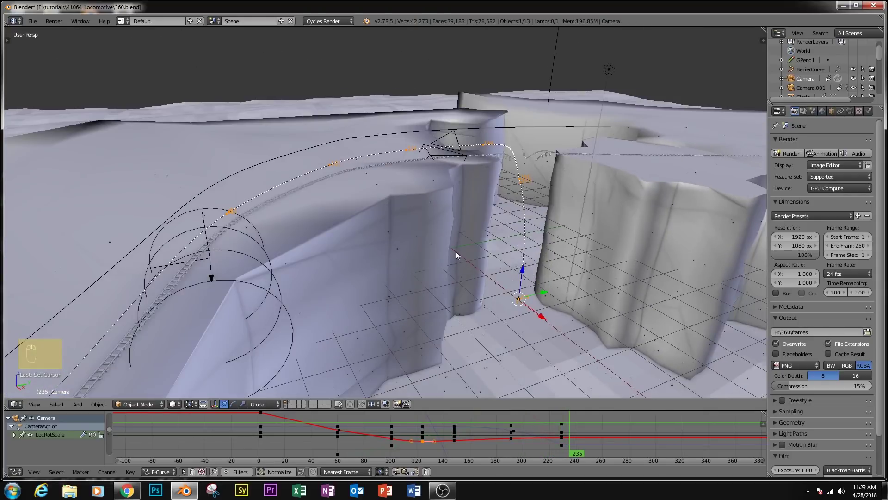
left_click_drag(392, 442, 296, 434)
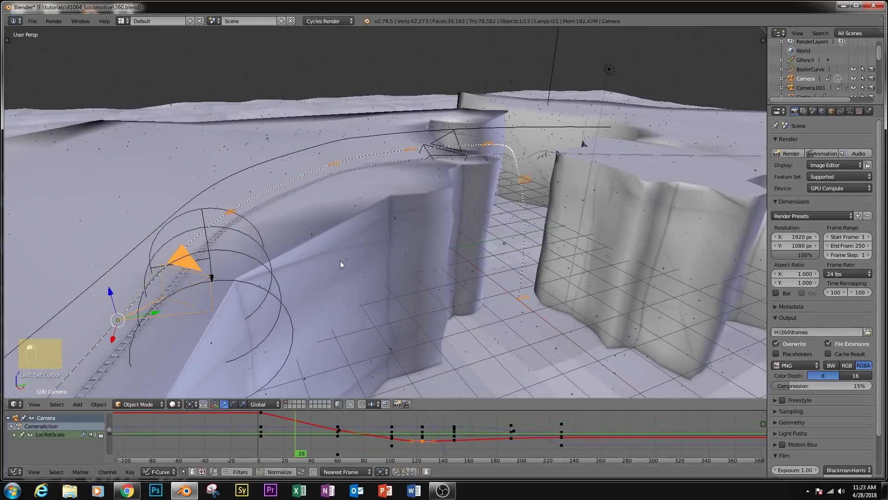
middle_click_drag(340, 262, 397, 219)
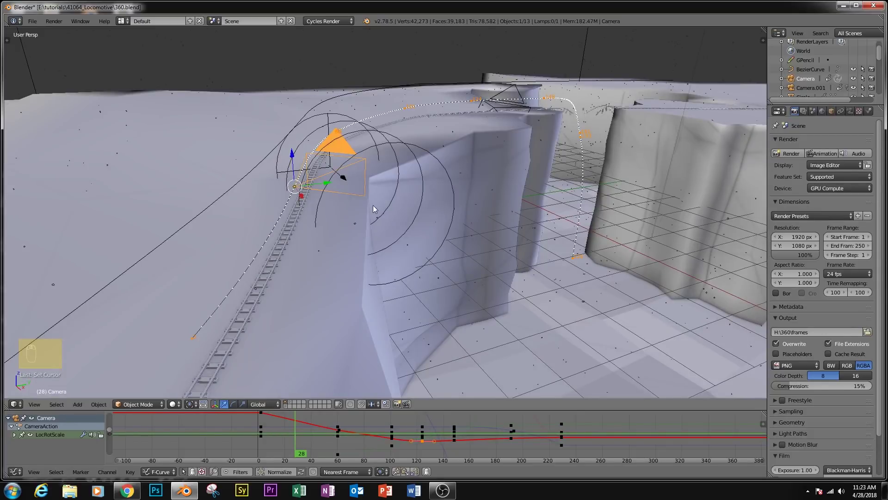
Switch the camera lens to Panoramic with the Equirectangular panorama type.
left_click(850, 111)
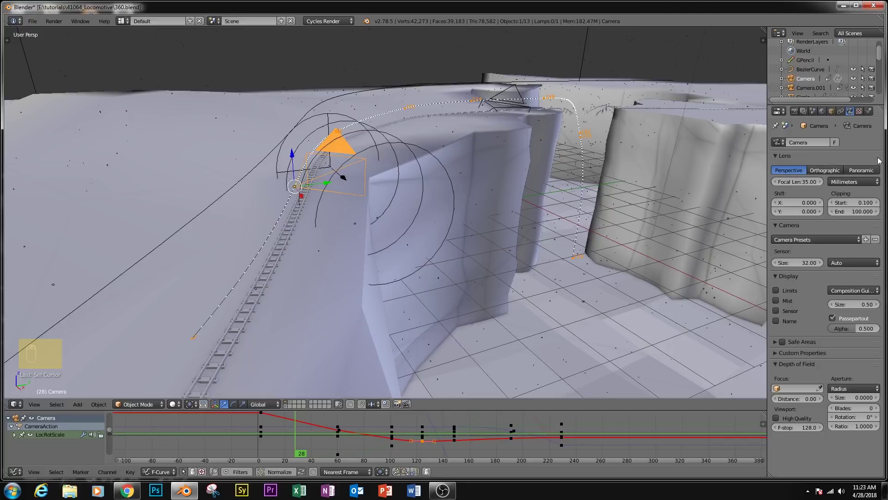
left_click(824, 170)
middle_click_drag(365, 273, 392, 239)
key("KP_5")
key("KP_5")
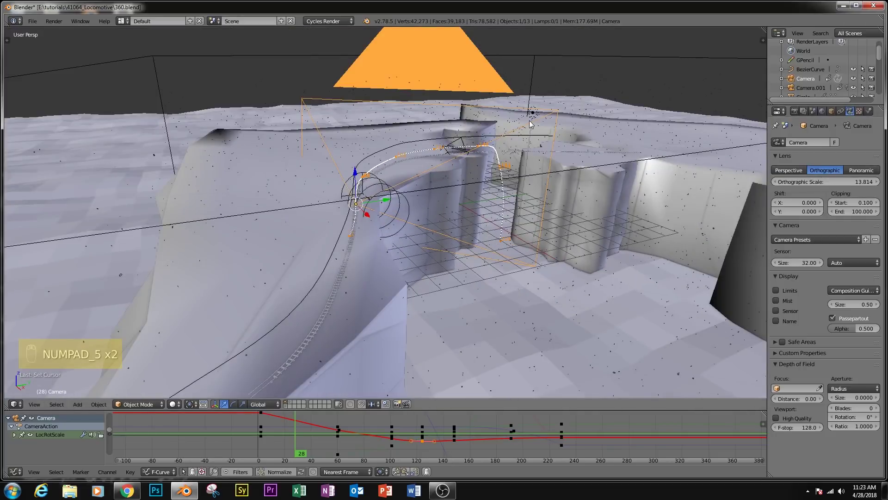
left_click(858, 170)
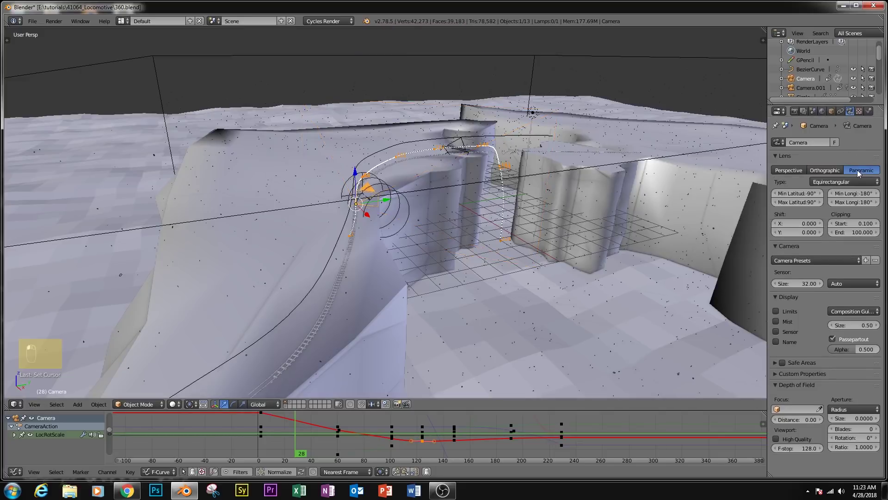
left_click(846, 181)
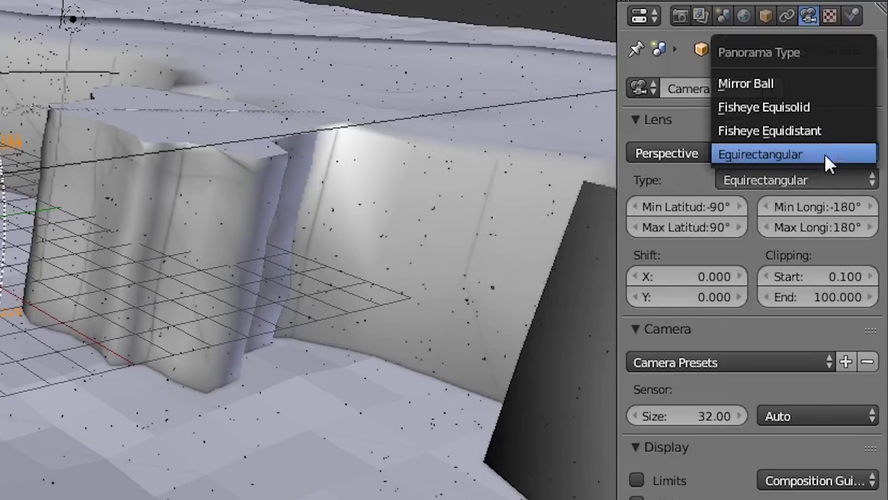
left_click(846, 174)
Look through the scene camera with Rendered viewport shading.
key("KP_0")
left_click(172, 406)
left_click(212, 340)
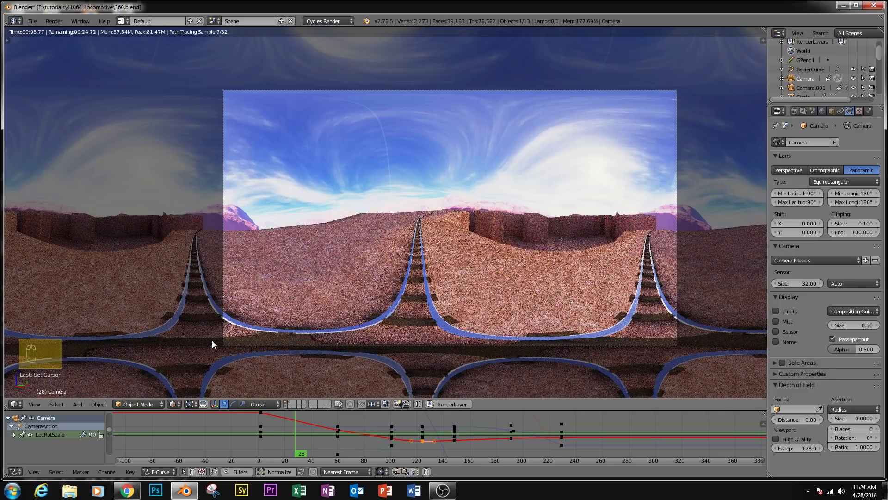
Jump to frame 189, then return to Solid shading and show the Render properties.
left_click_drag(303, 431, 508, 409)
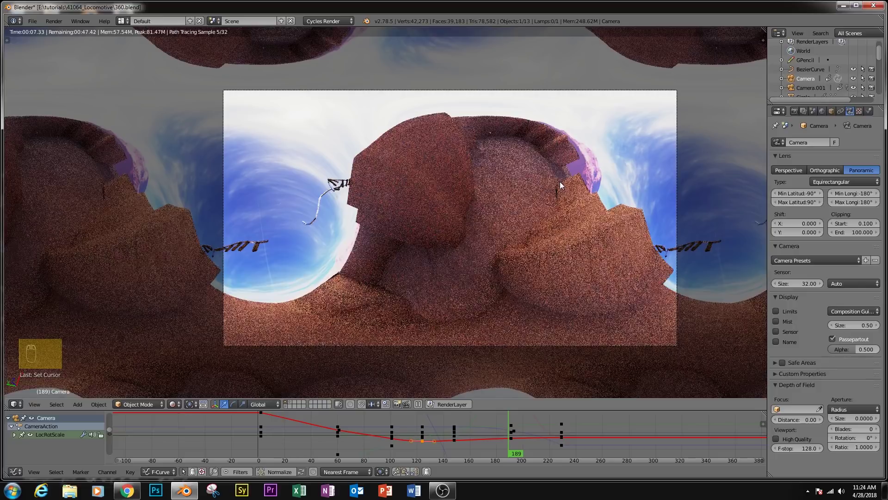
key("shift+z")
left_click(795, 111)
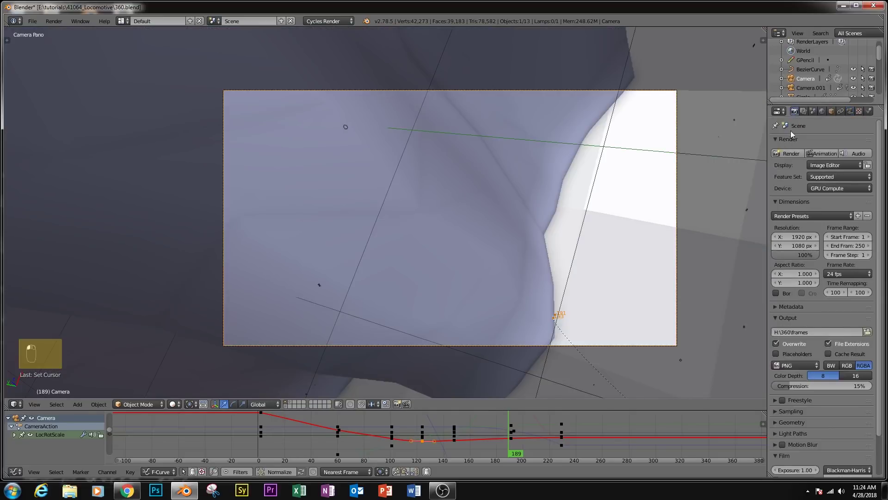
Check the PNG output format and folder settings, then render the full animation.
scroll(796, 148, "down", 1)
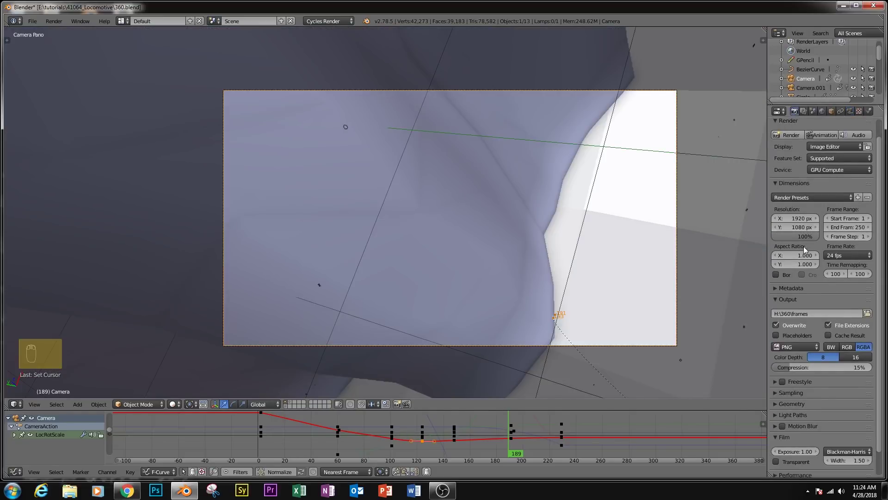
scroll(806, 229, "down", 1)
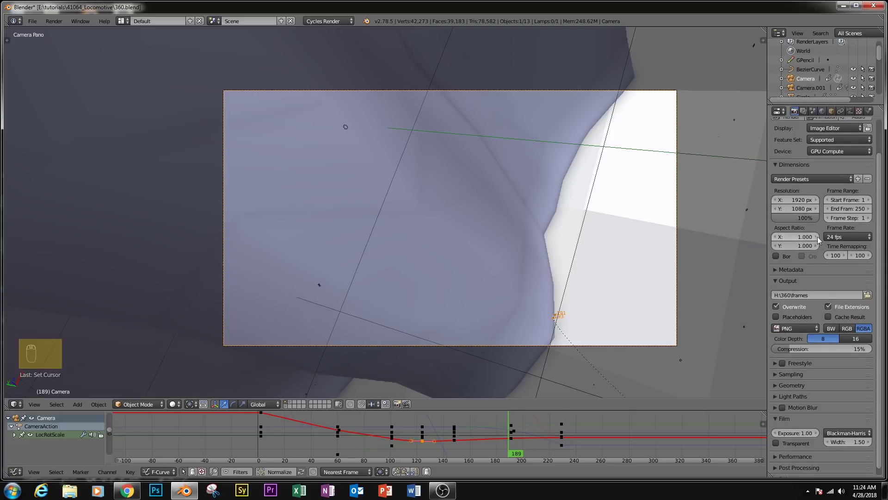
left_click(808, 328)
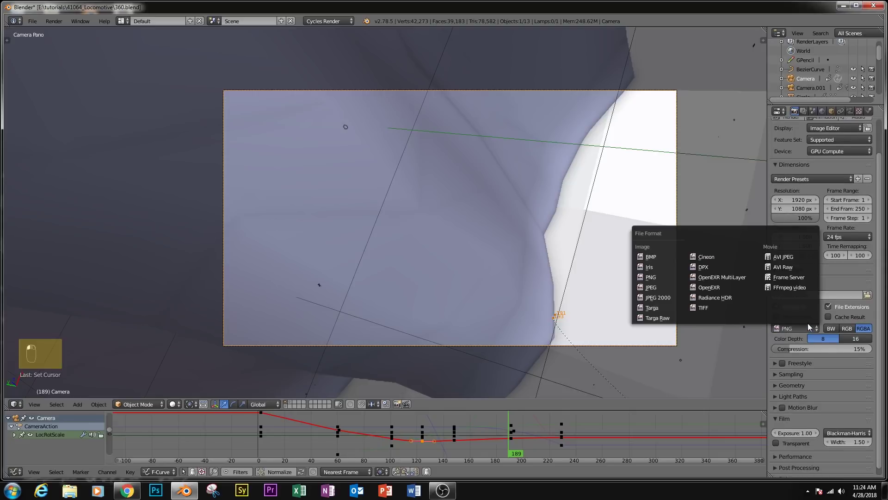
left_click(867, 294)
key("Escape")
scroll(817, 153, "up", 2)
left_click(818, 154)
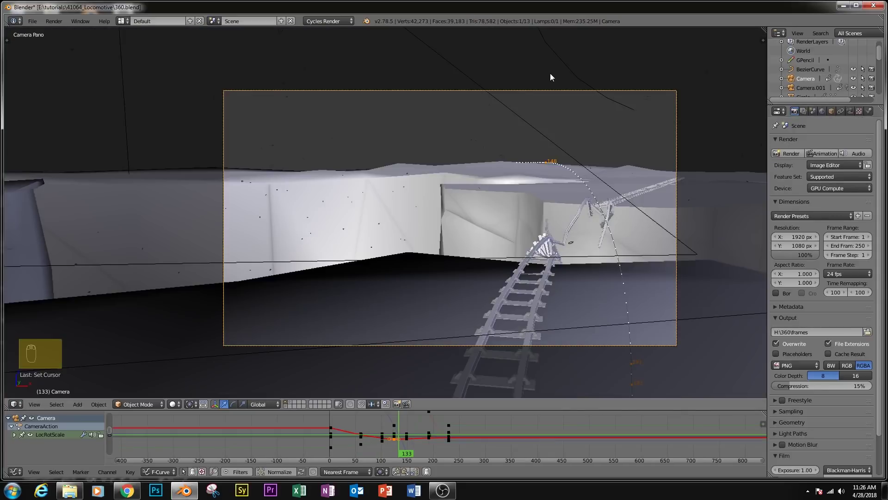
Inspect a couple of the rendered frames from the output folder in the photo viewer.
left_click(75, 485)
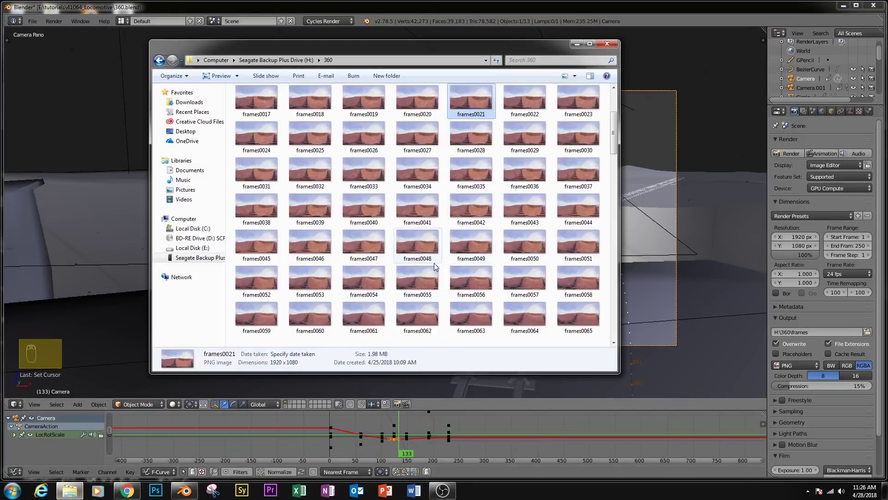
double_click(488, 111)
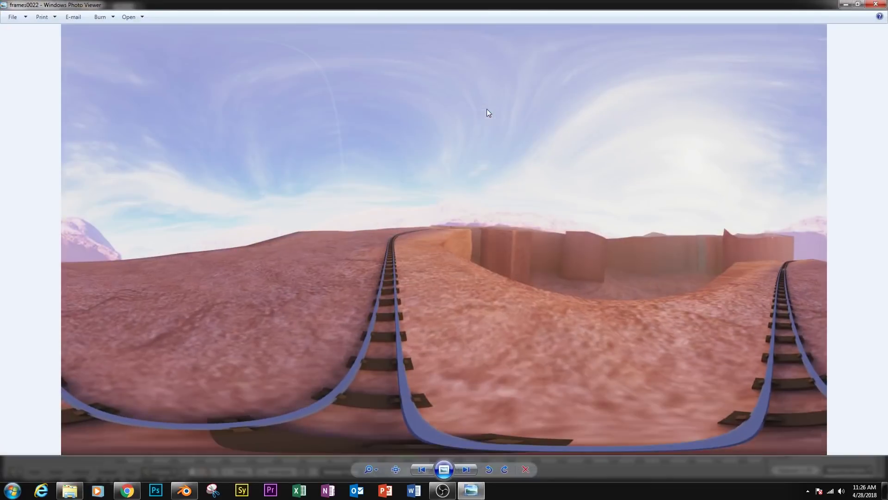
key("Right")
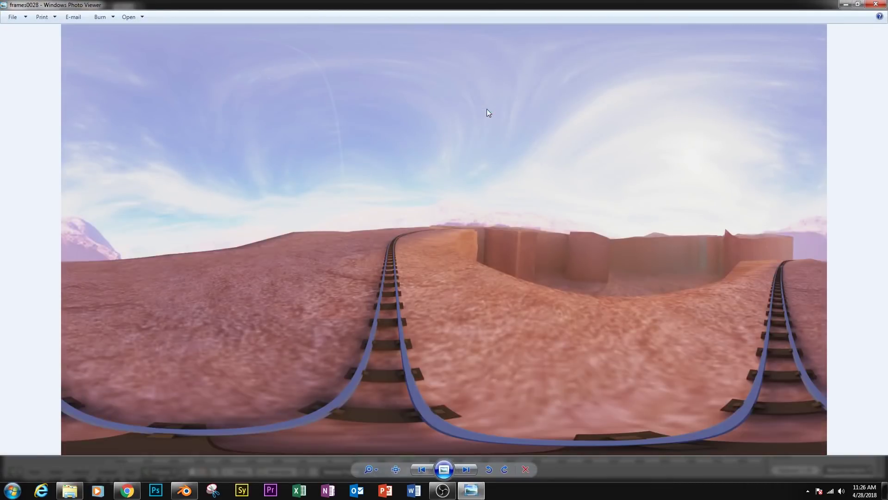
left_click(875, 4)
left_click(581, 42)
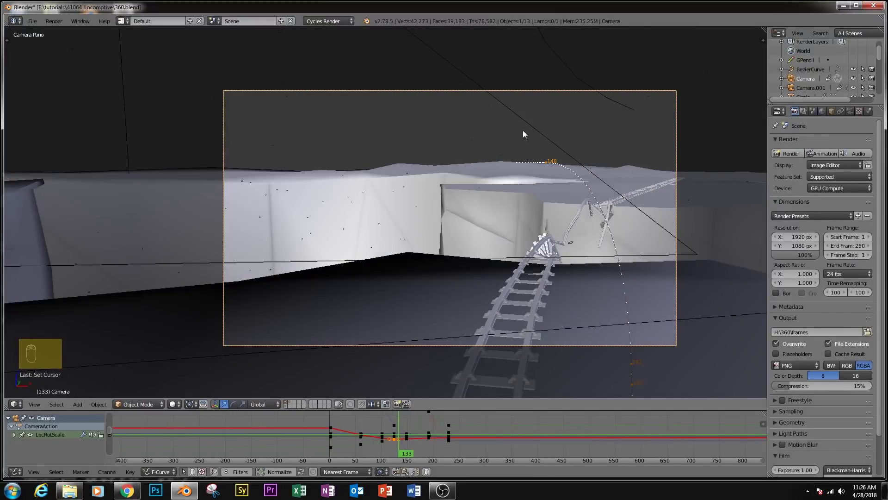
In the Video Editing layout, add all rendered frames from H:\360 as one image strip.
left_click(124, 21)
left_click(173, 105)
left_click(102, 424)
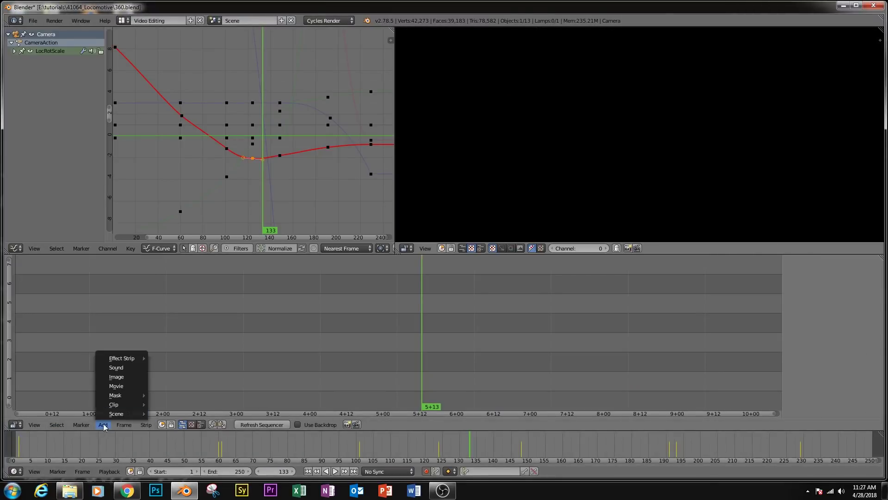
left_click(116, 376)
left_click(160, 102)
key("a")
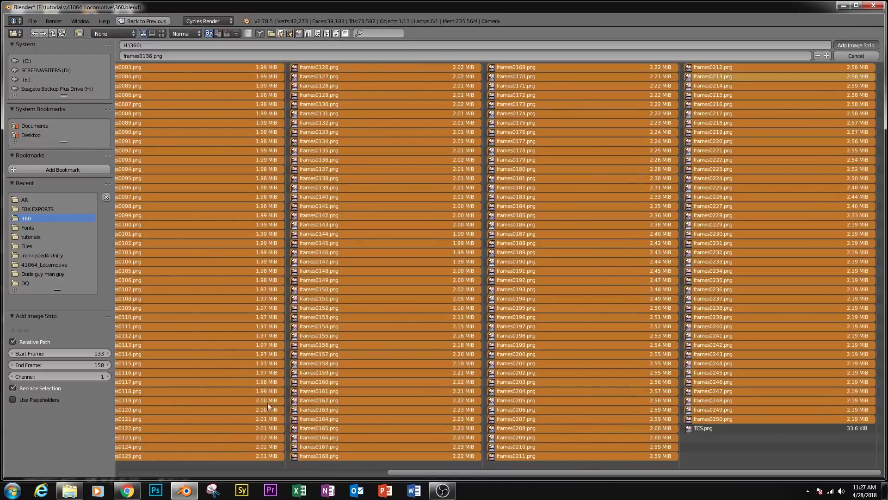
key("Return")
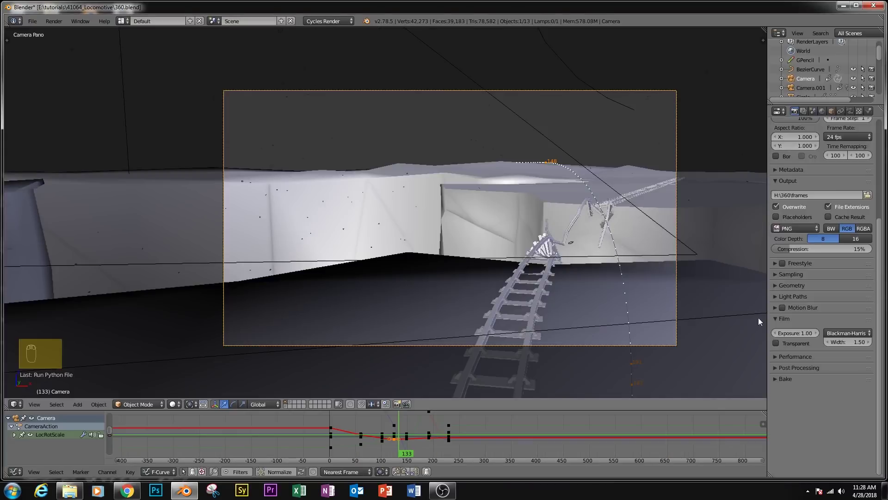
Output FFmpeg video in an MPEG-4 container at High quality, then browse for the output path.
left_click(772, 371)
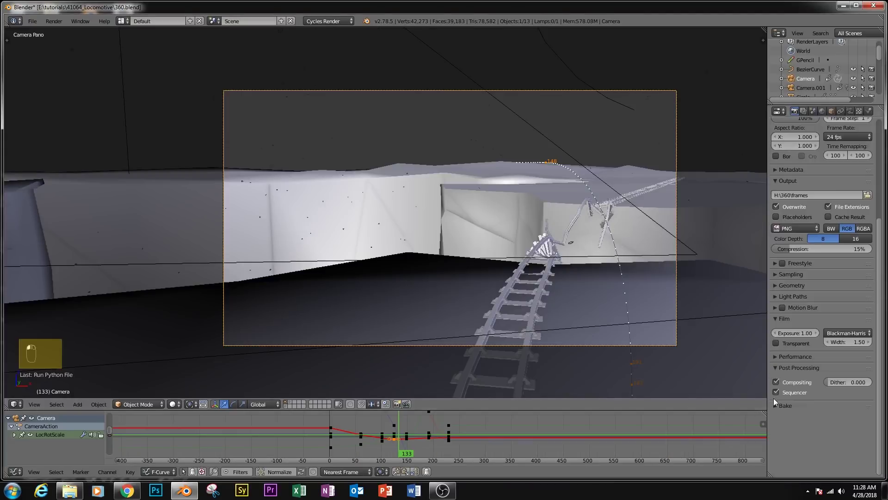
left_click(778, 367)
left_click(802, 228)
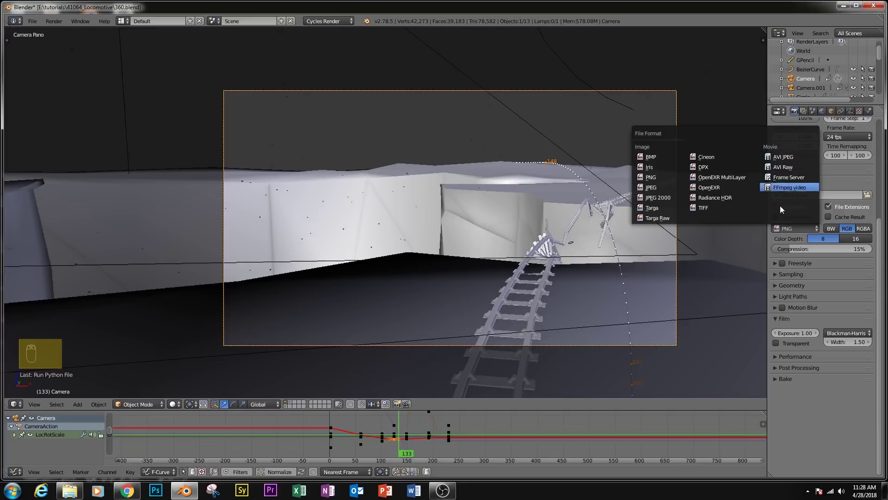
left_click(785, 188)
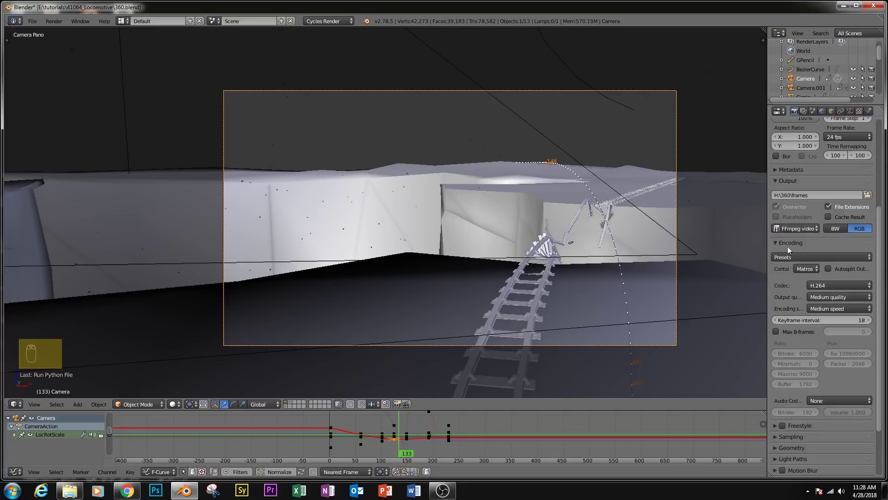
left_click(822, 257)
left_click(811, 278)
left_click(855, 297)
left_click(828, 245)
left_click(867, 195)
Set the output path to the Desktop with the file name 'Thats so off the rails'.
left_click(31, 135)
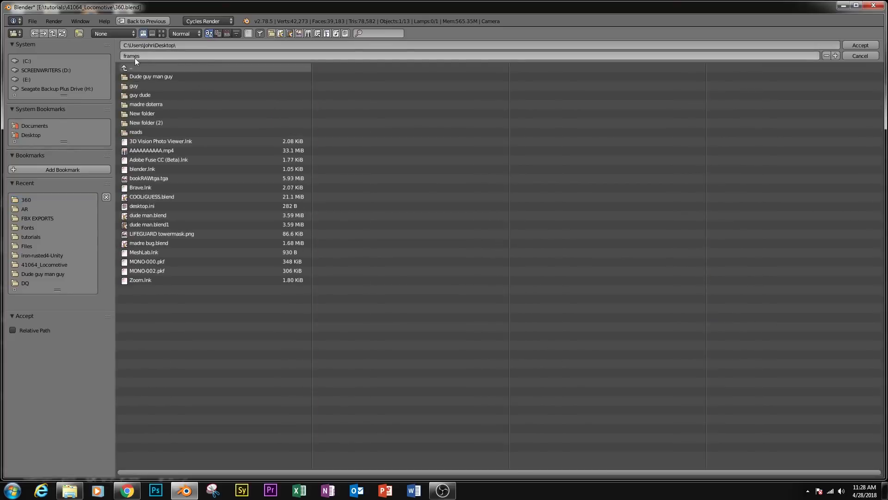
left_click(146, 56)
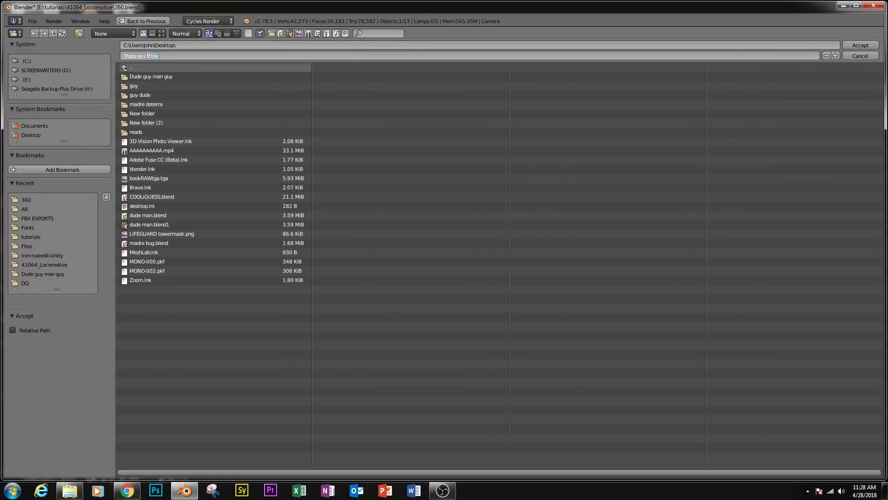
key("Return")
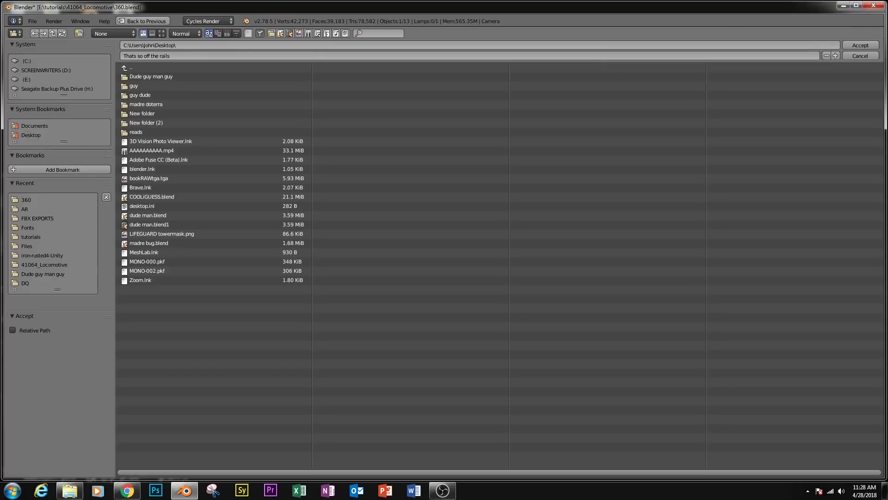
left_click(852, 46)
scroll(861, 312, "up", 6)
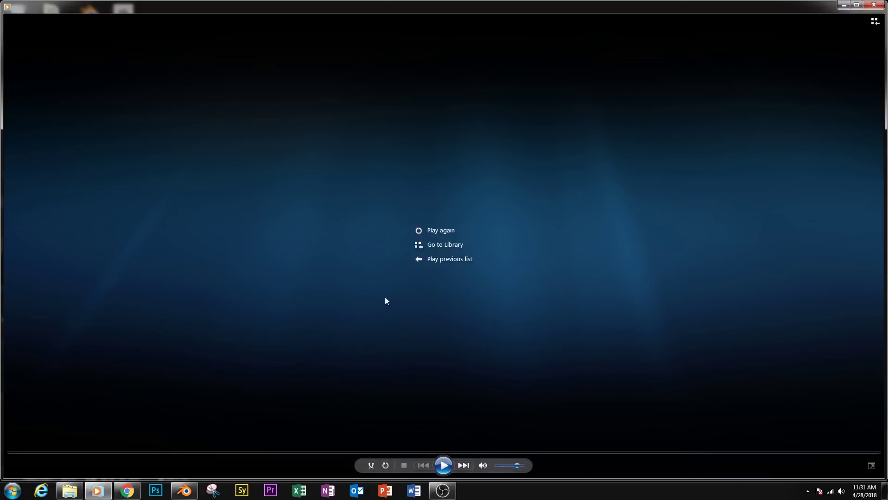
Replay the rendered video from the start, pausing it once and resuming.
left_click(434, 230)
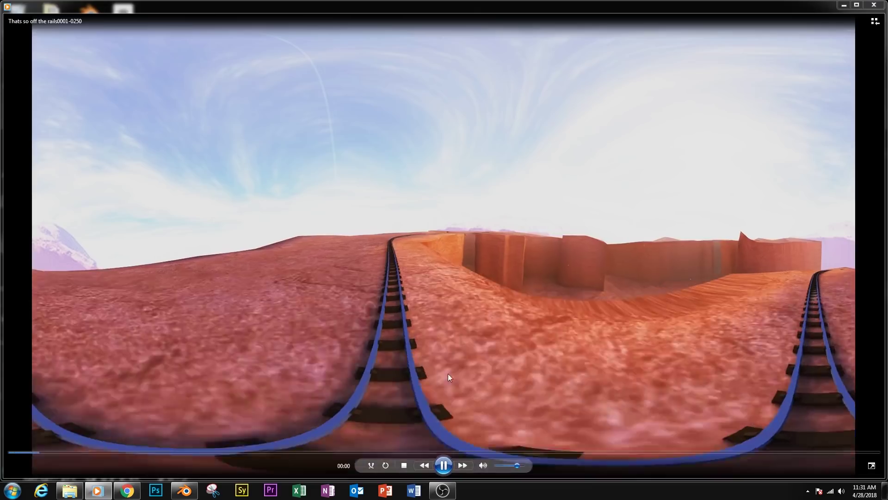
left_click(444, 465)
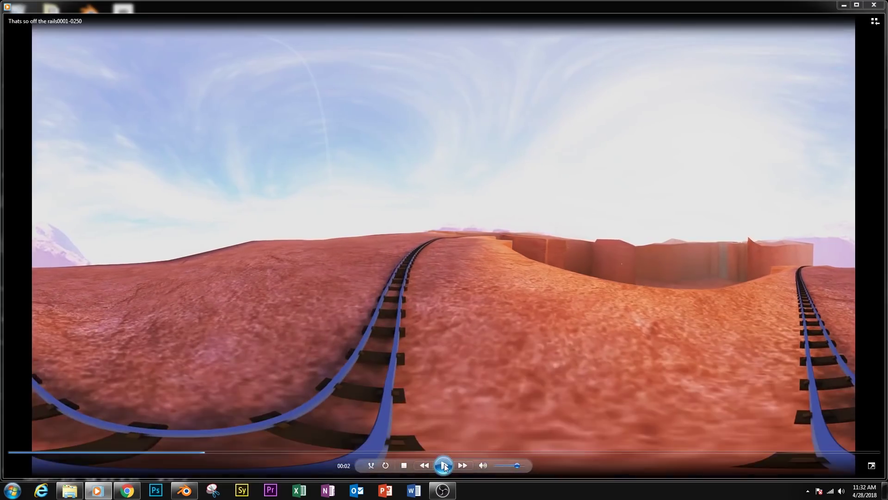
left_click(444, 465)
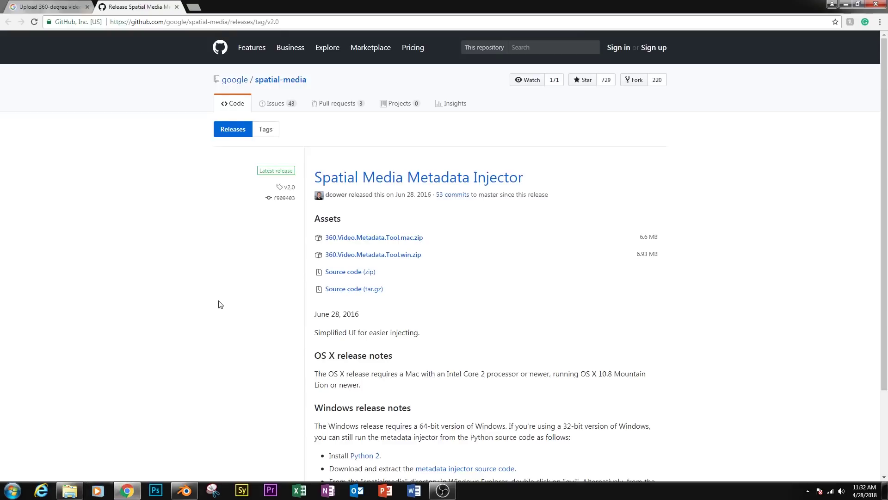
Download 360.Video.Metadata.Tool.win.zip from the GitHub release page and extract it.
scroll(220, 305, "down", 2)
scroll(220, 305, "up", 2)
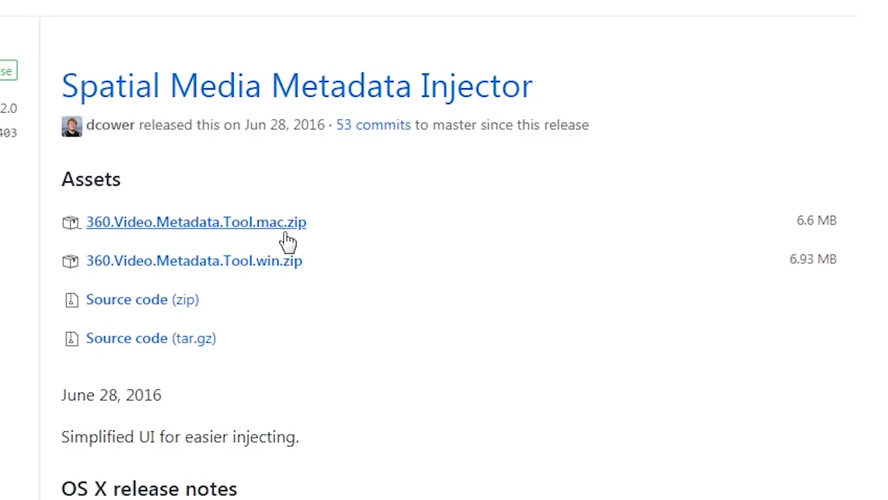
left_click(276, 261)
left_click(446, 377)
right_click(333, 122)
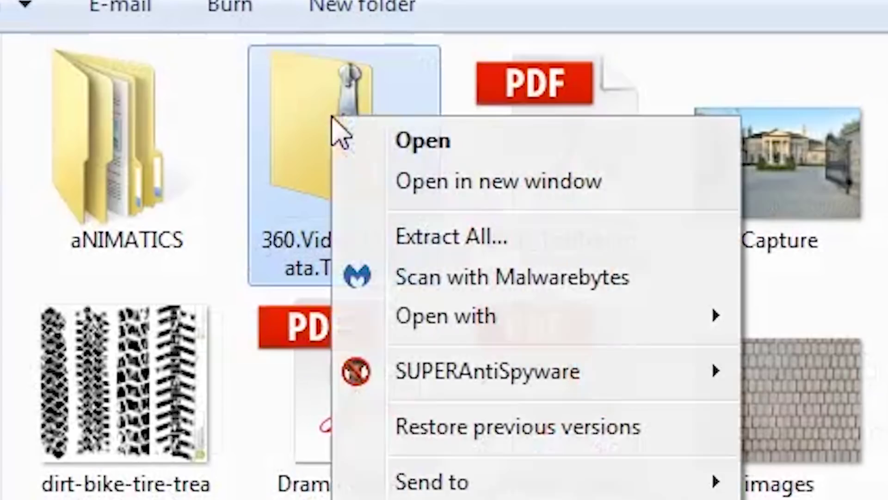
left_click(501, 256)
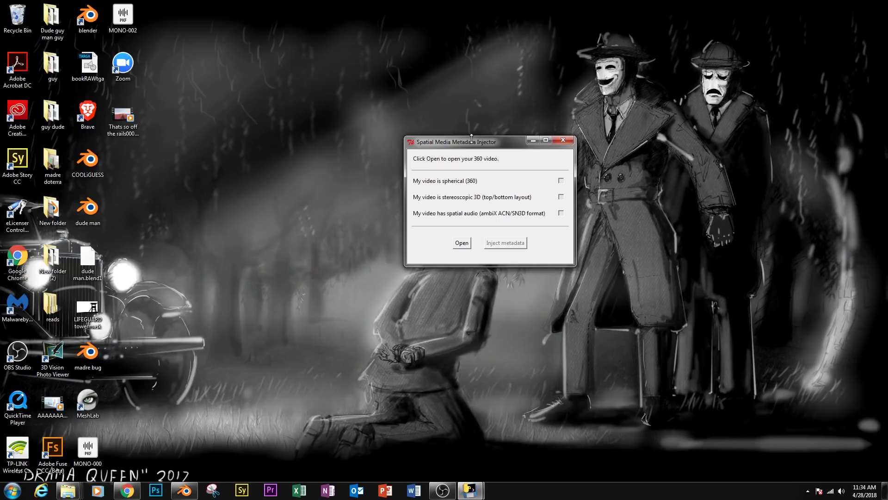
Load the rendered roller-coaster video, inject the 360 metadata, save the injected copy, and minimize the injector.
left_click(461, 243)
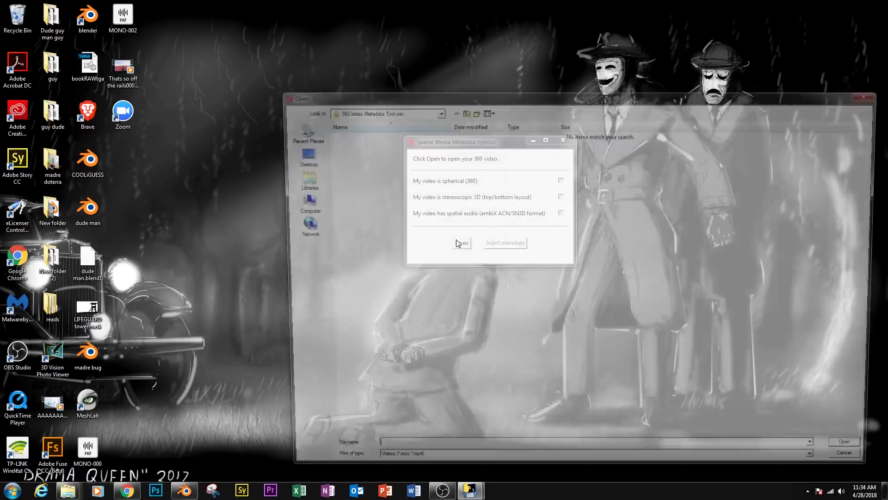
left_click(578, 180)
left_click(863, 456)
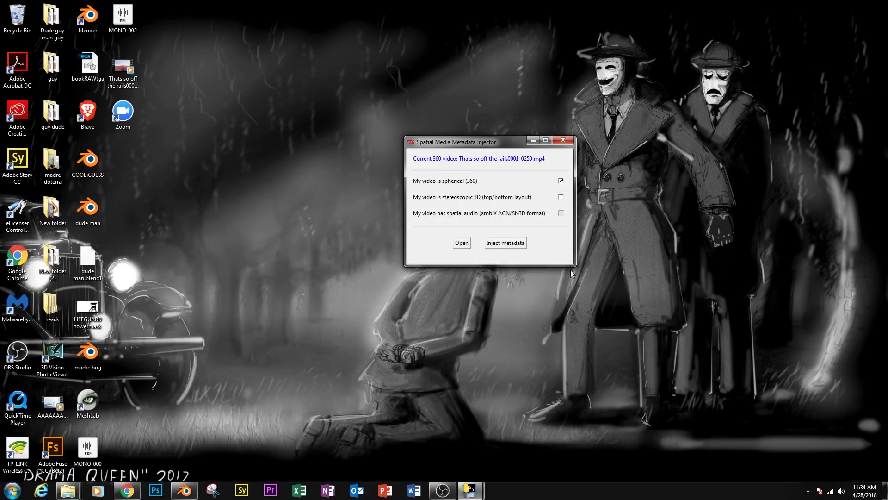
left_click(506, 243)
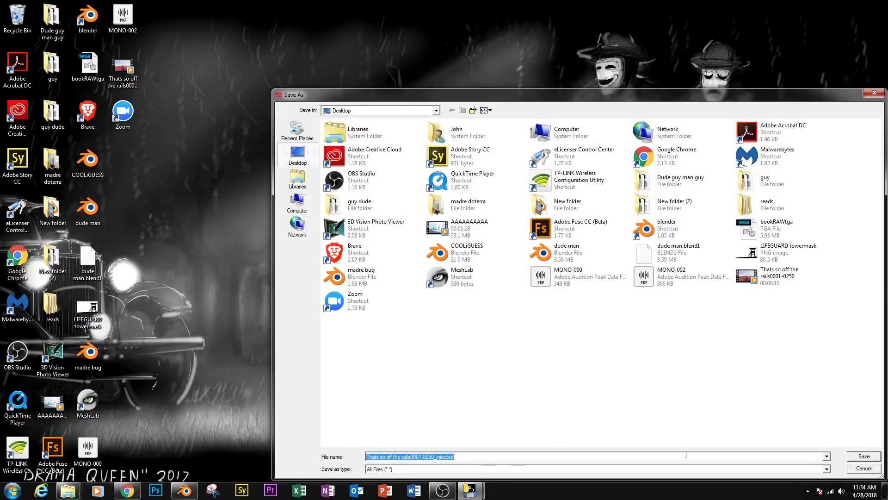
left_click(851, 458)
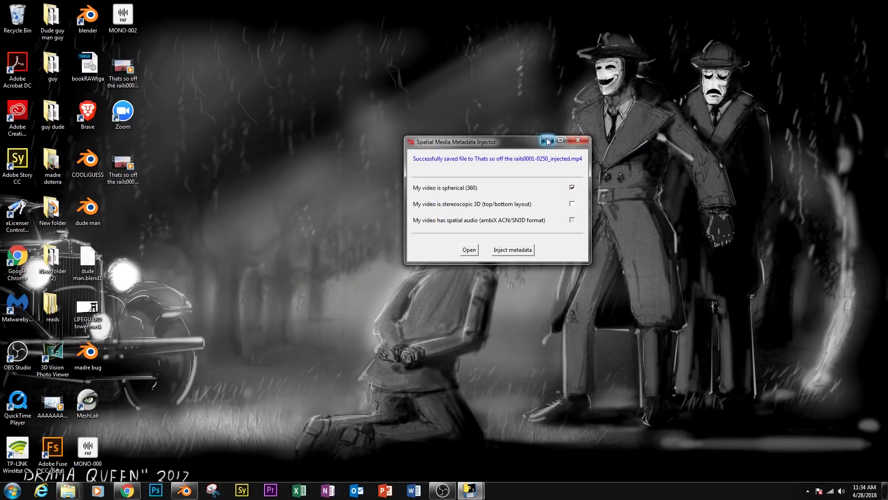
left_click(547, 140)
Open the injected 360 video for playback.
double_click(118, 163)
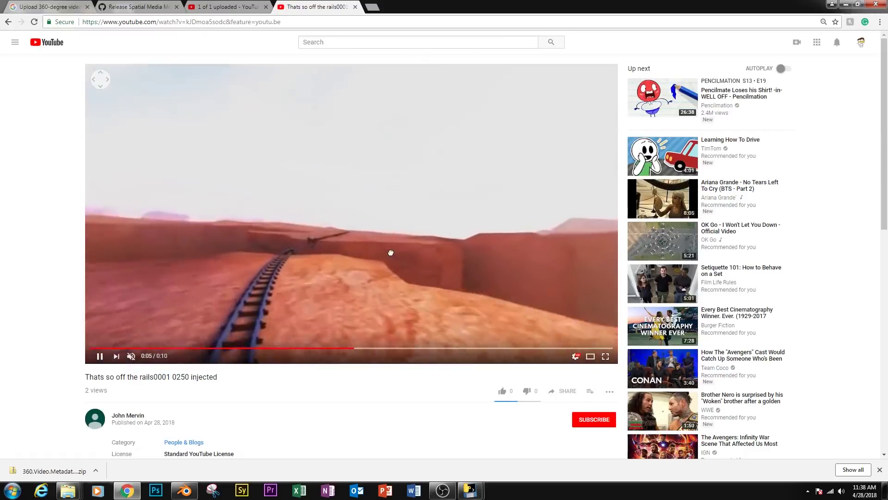
Pause the uploaded 360° YouTube video at 0:08 of its 0:10 length.
left_click(99, 357)
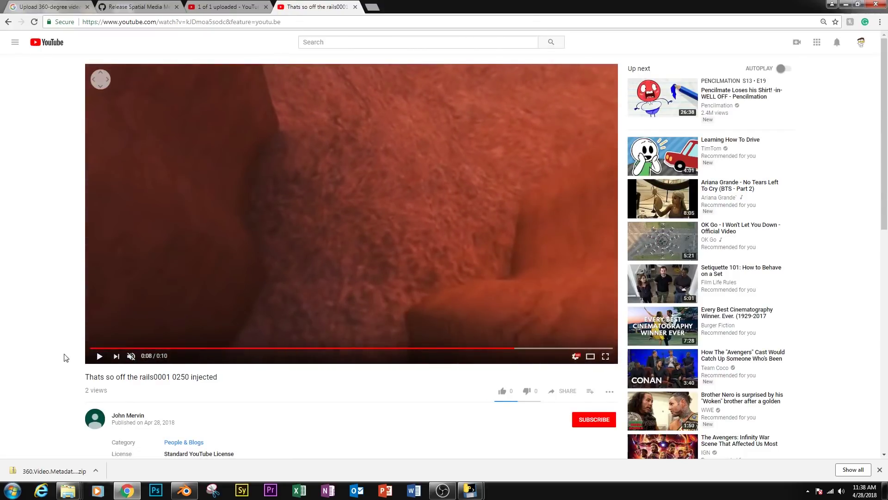